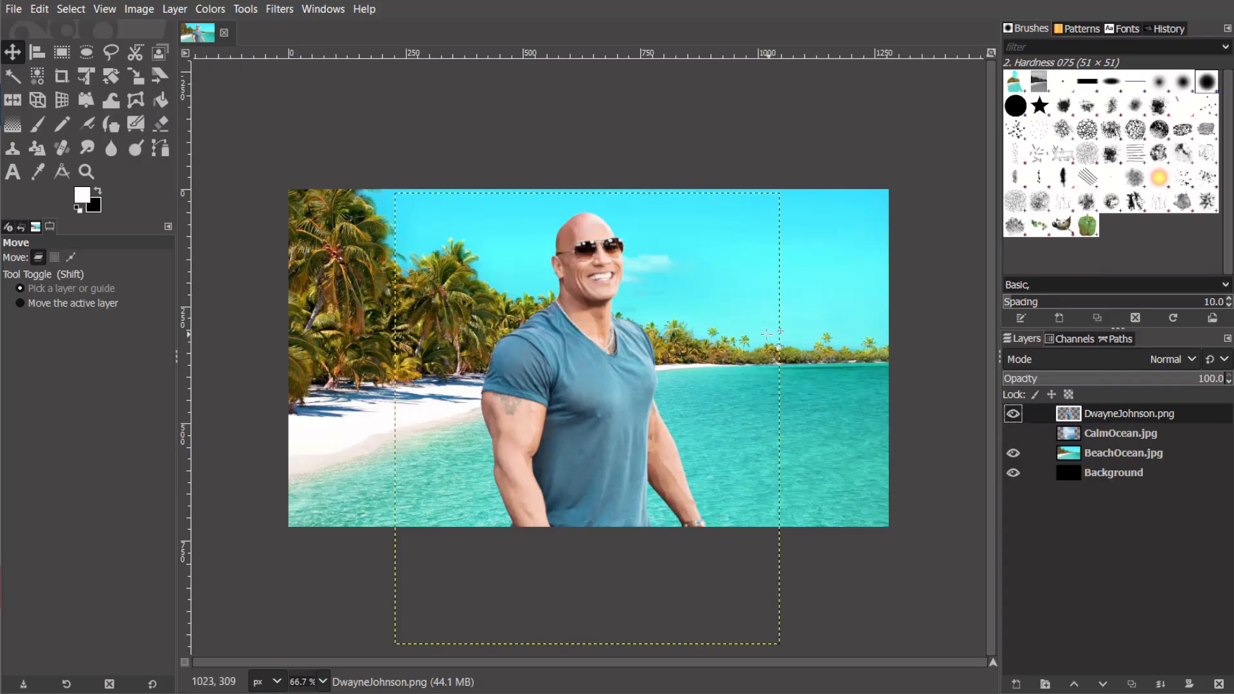
# Step: Shift the DwayneJohnson.png layer slightly left and move the BeachOcean.jpg layer up about 12 px
pyautogui.moveTo(640, 369); pyautogui.dragTo(636, 368)
pyautogui.click(1133, 452)
pyautogui.moveTo(822, 451); pyautogui.dragTo(822, 444)
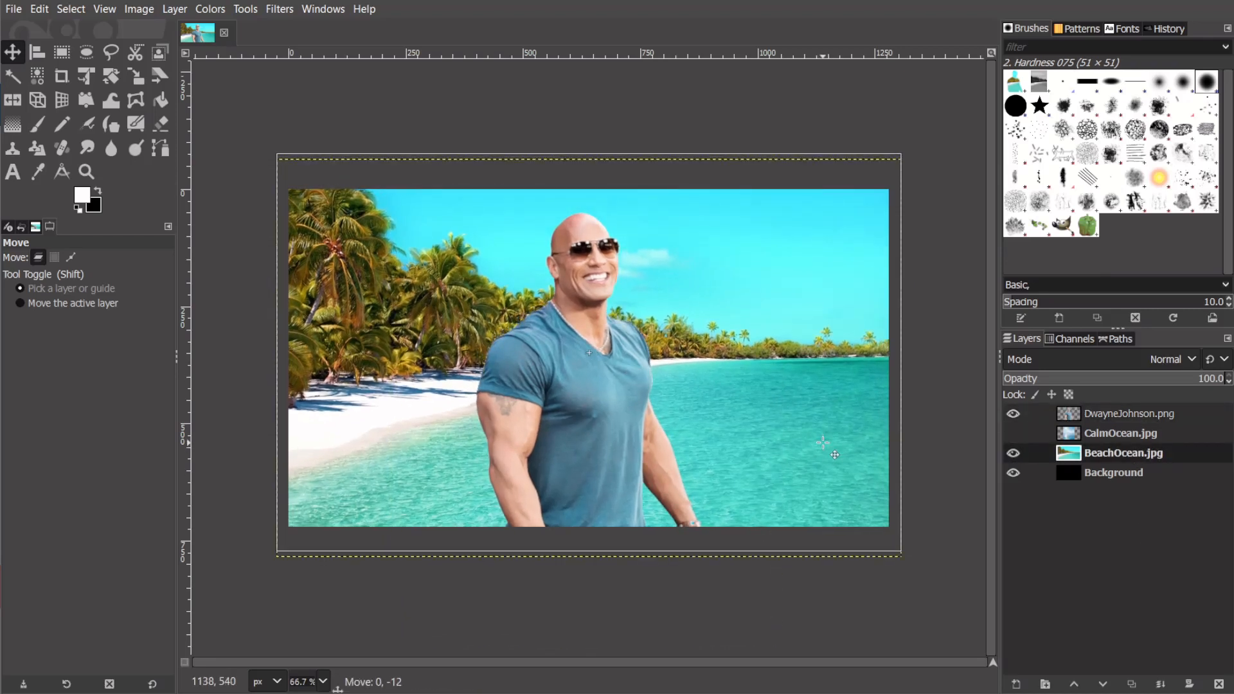
# Step: Make a selection from the alpha of the DwayneJohnson.png layer
pyautogui.click(1095, 415)
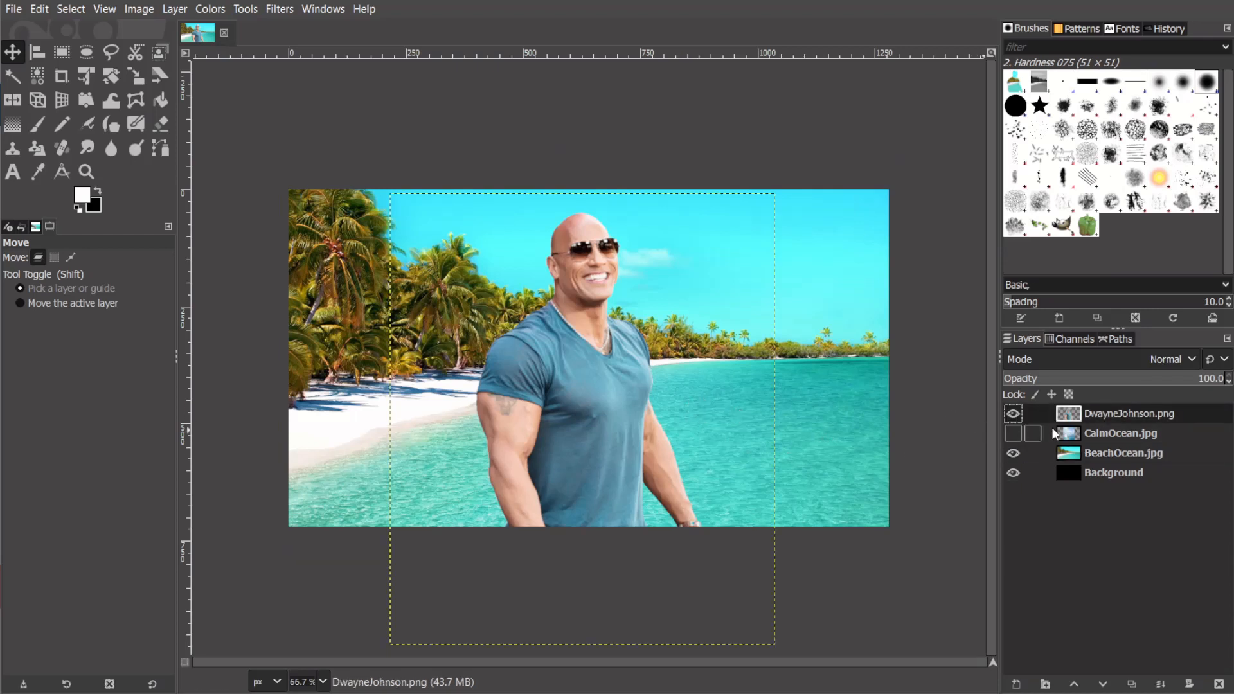
pyautogui.rightClick(1101, 415)
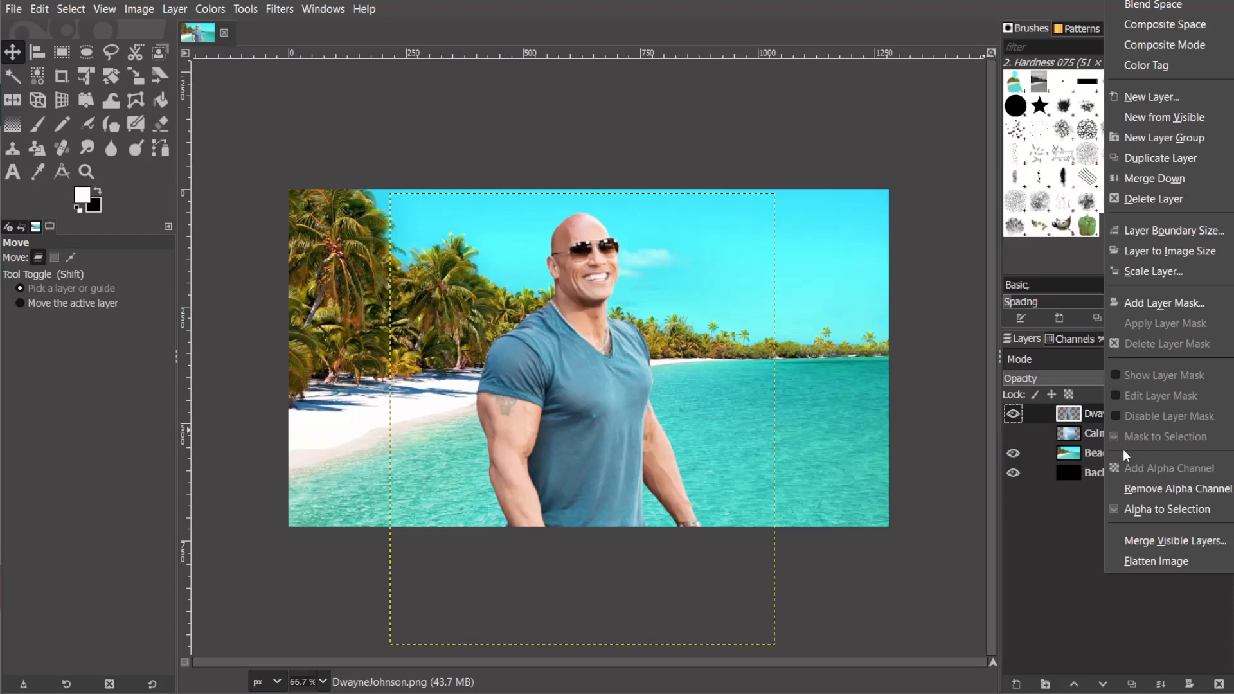
pyautogui.click(1137, 510)
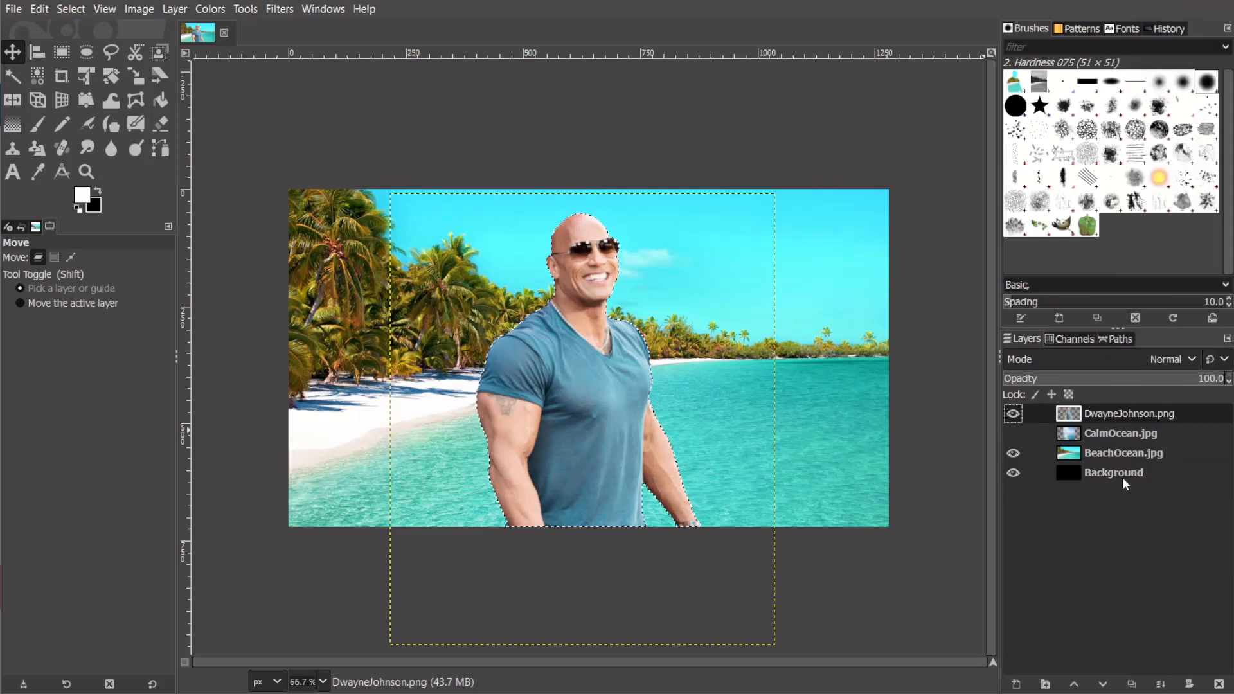
pyautogui.hotkey('ctrl', 'shift', 'a')
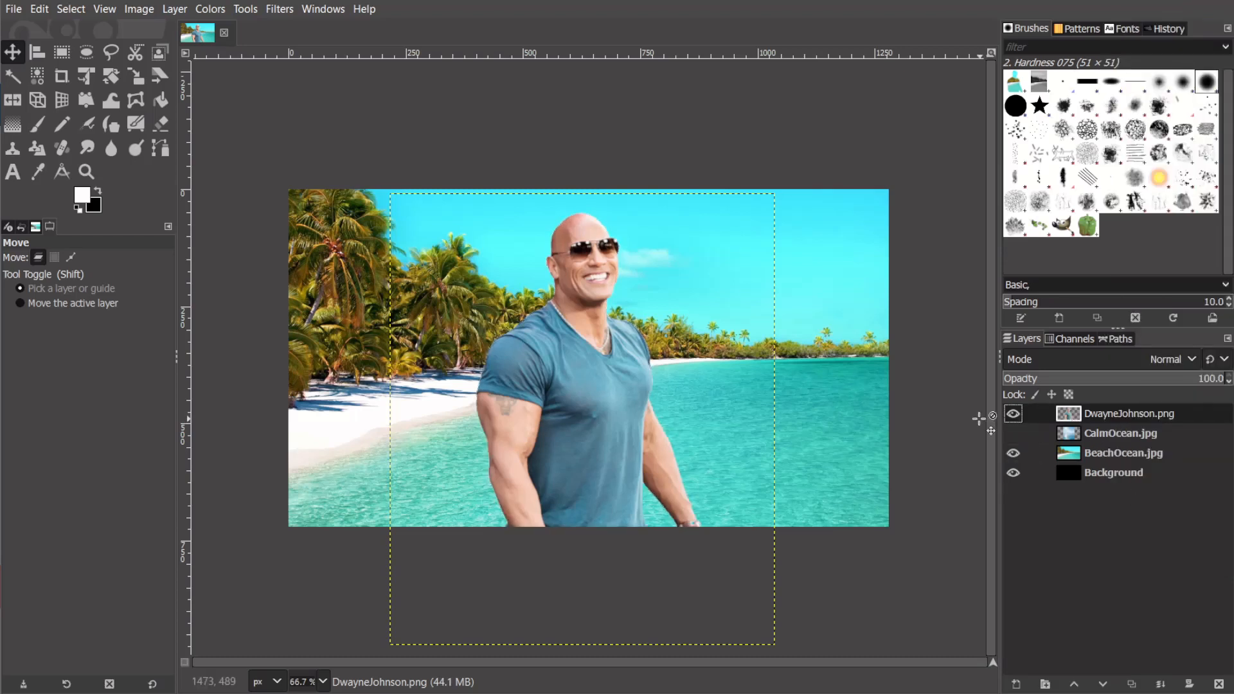
pyautogui.keyDown('alt'); pyautogui.click(1065, 415); pyautogui.keyUp('alt')
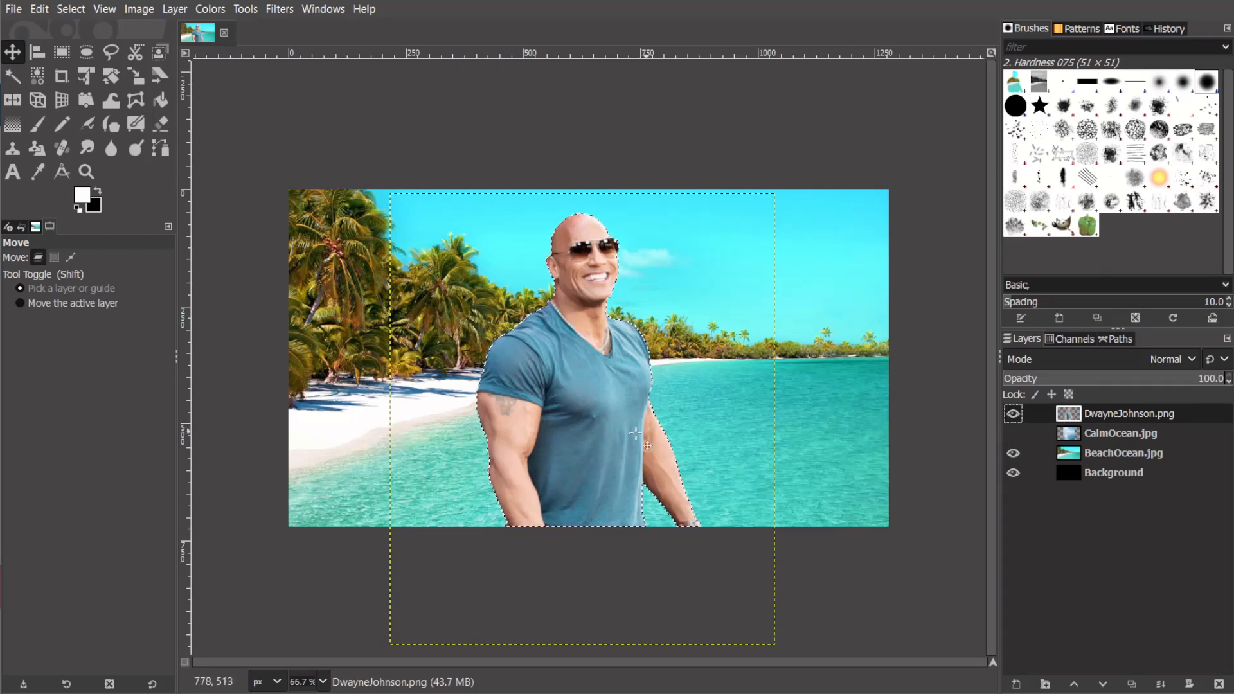
# Step: Set the Move tool to move selections and shift the man's selection outline about 43 px to the right
pyautogui.hotkey('shift', 'l')
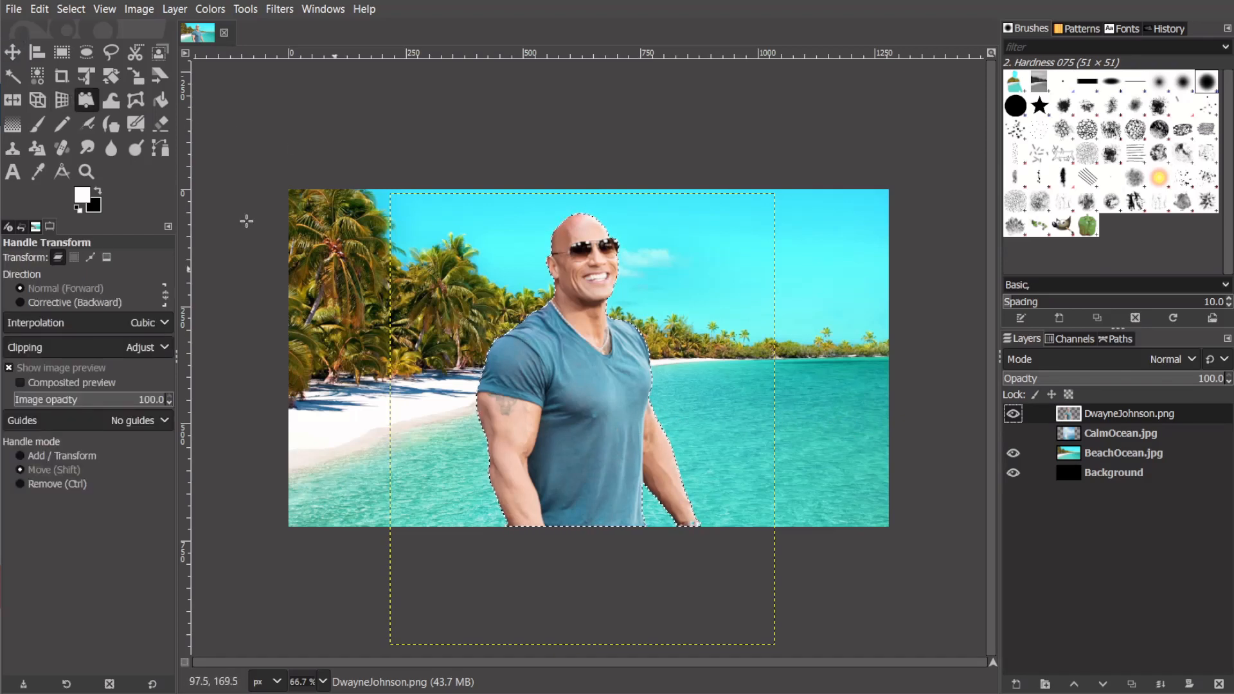
pyautogui.click(12, 51)
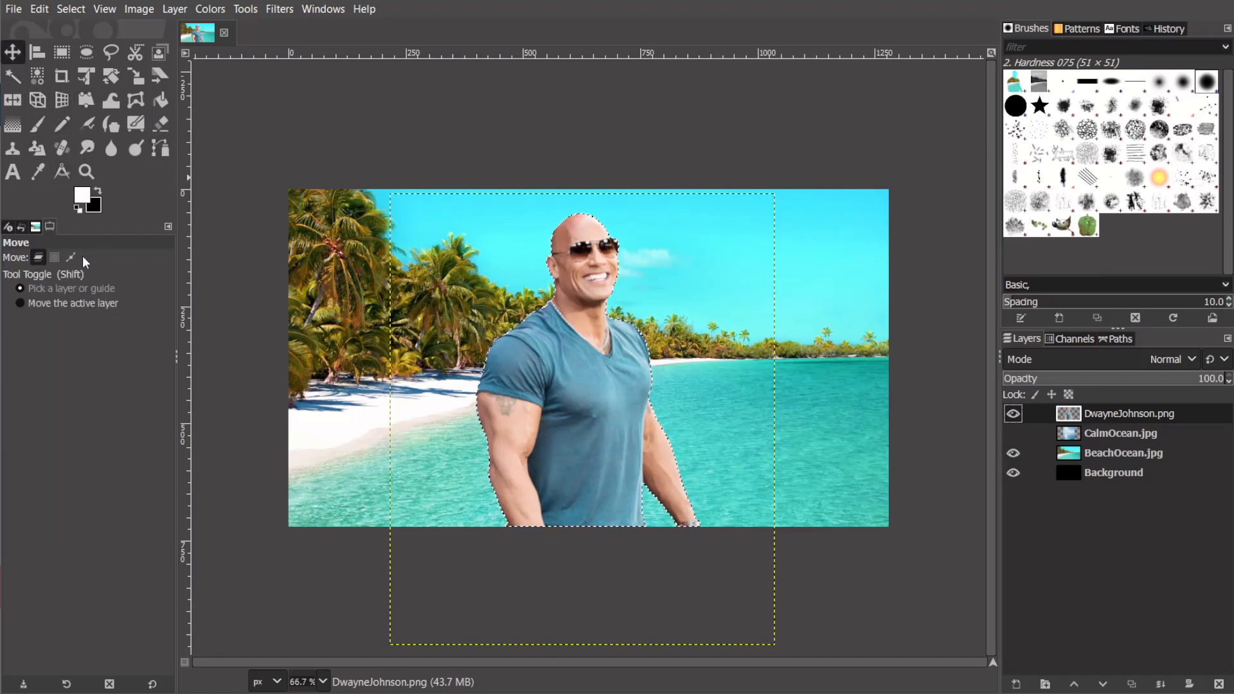
pyautogui.click(54, 257)
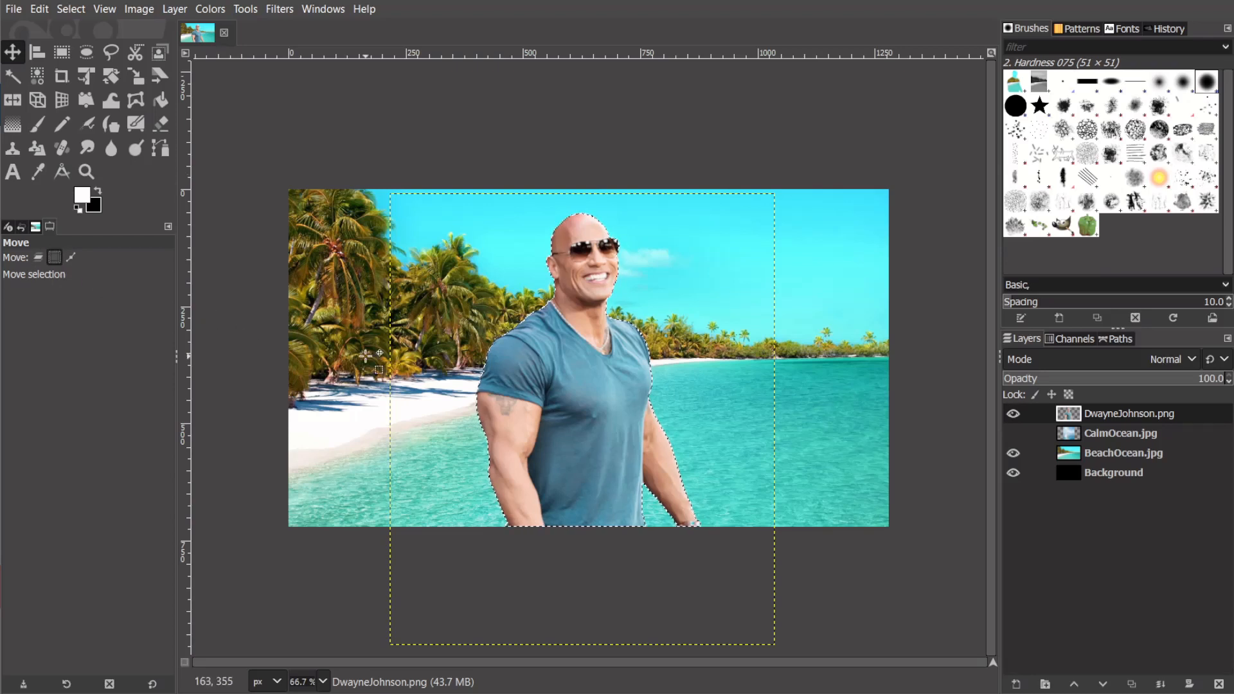
pyautogui.moveTo(553, 393); pyautogui.dragTo(591, 394)
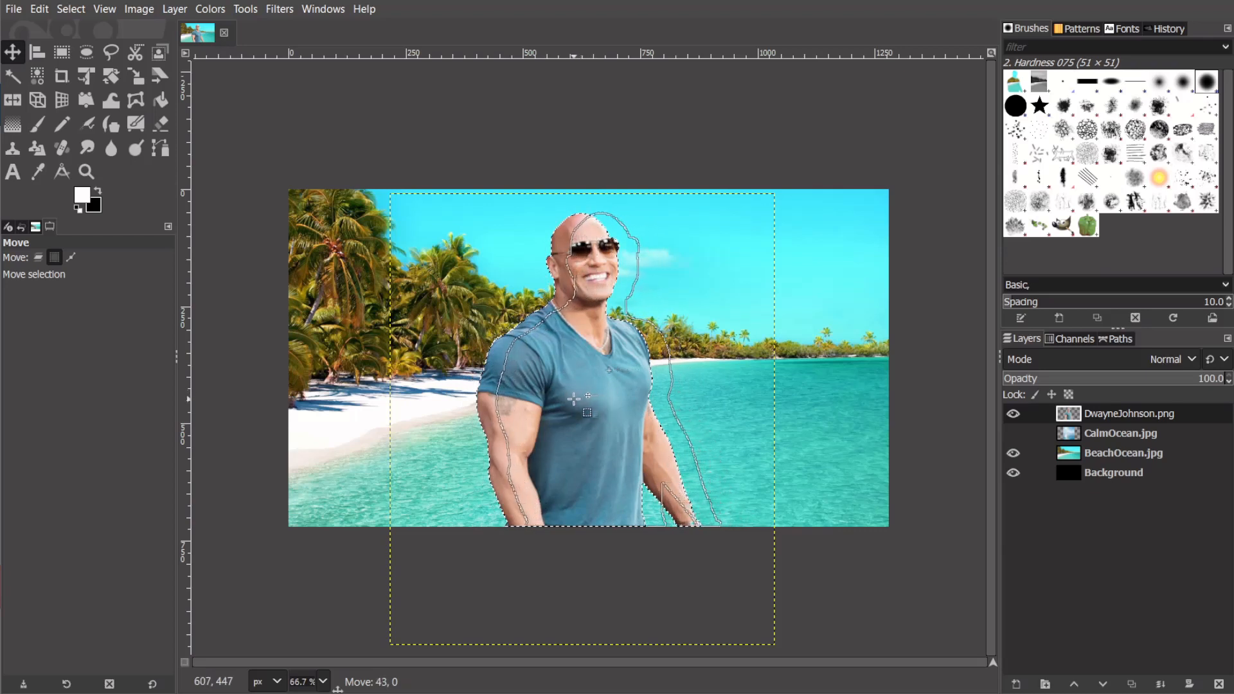
pyautogui.moveTo(574, 399); pyautogui.dragTo(574, 399)
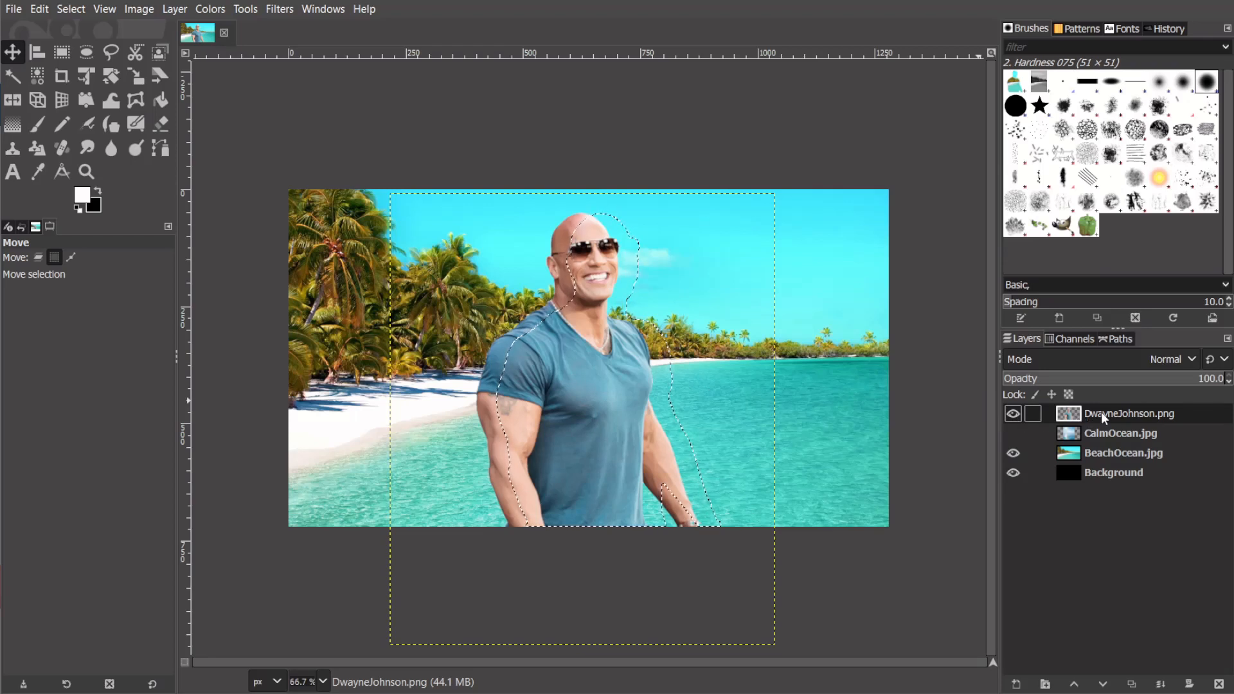
# Step: Subtract the DwayneJohnson.png layer's alpha from the selection, leaving only the strip beside the man
pyautogui.click(174, 9)
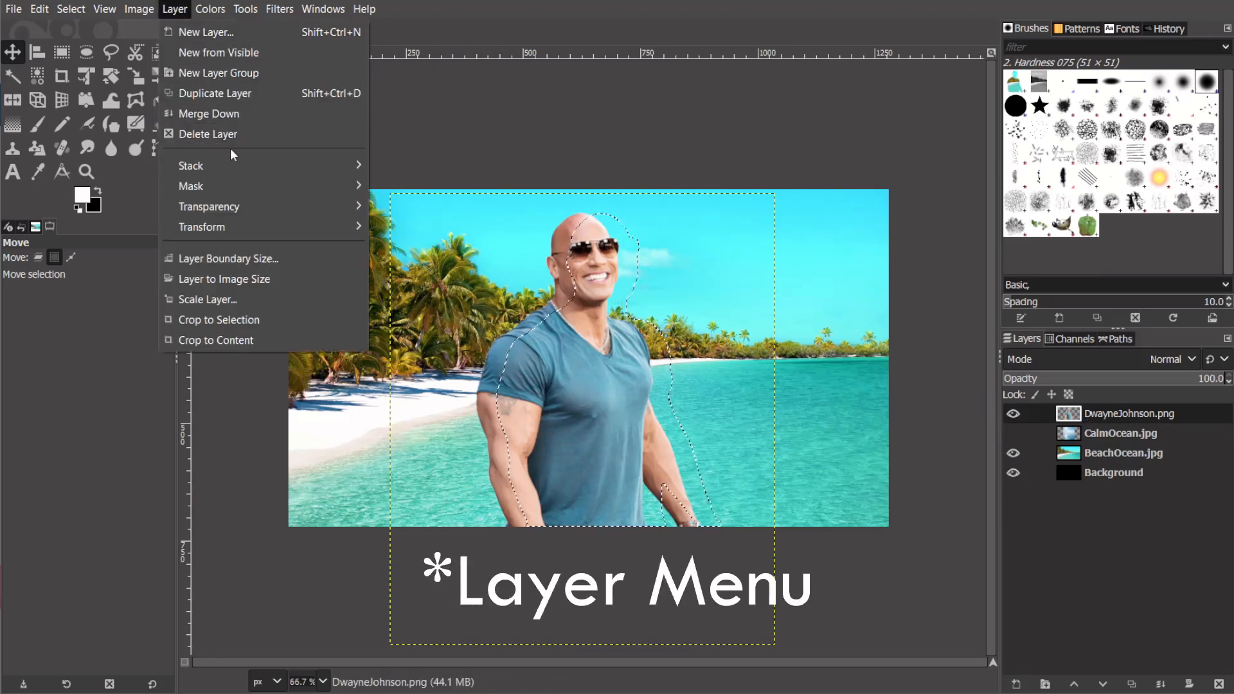
pyautogui.moveTo(243, 207)
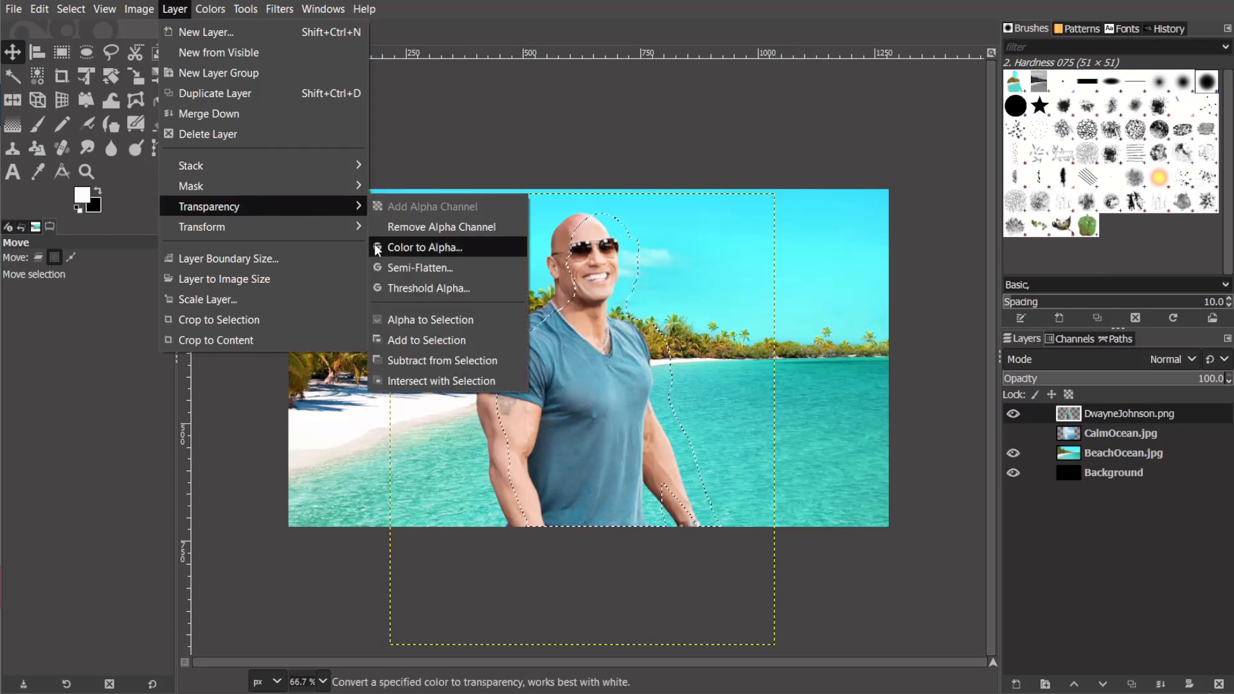
pyautogui.click(421, 360)
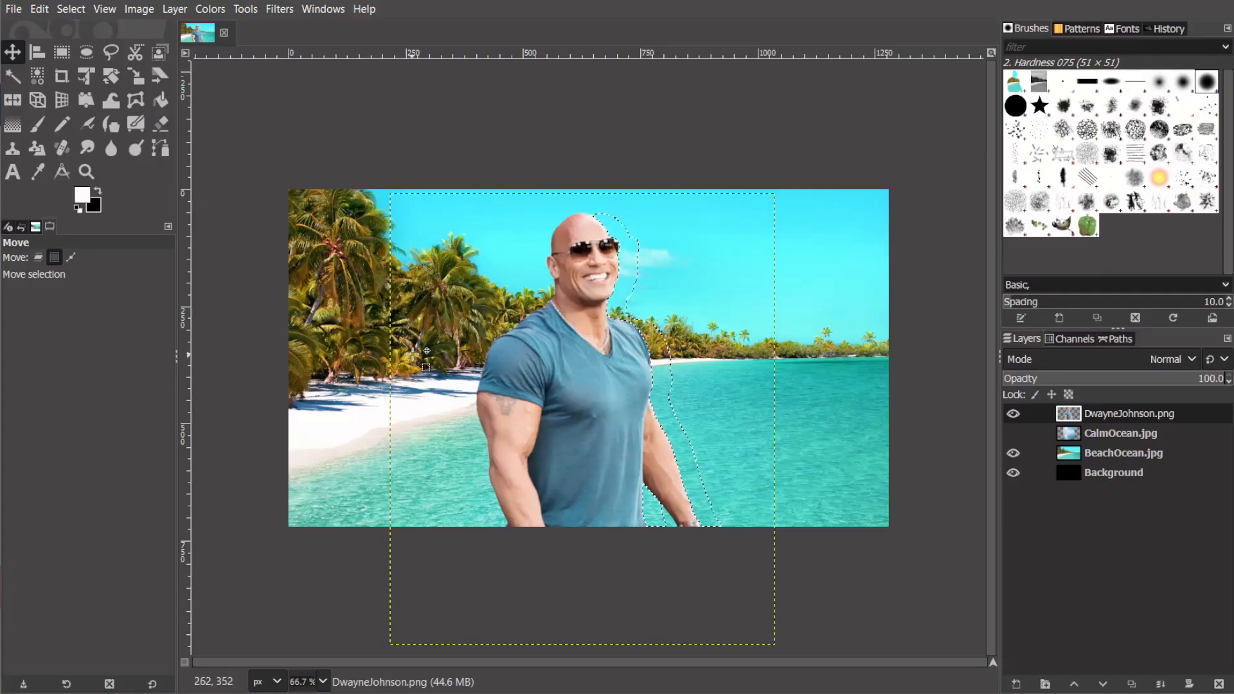
# Step: Copy the selected strip from the BeachOcean.jpg layer and paste it as a new layer
pyautogui.click(1122, 451)
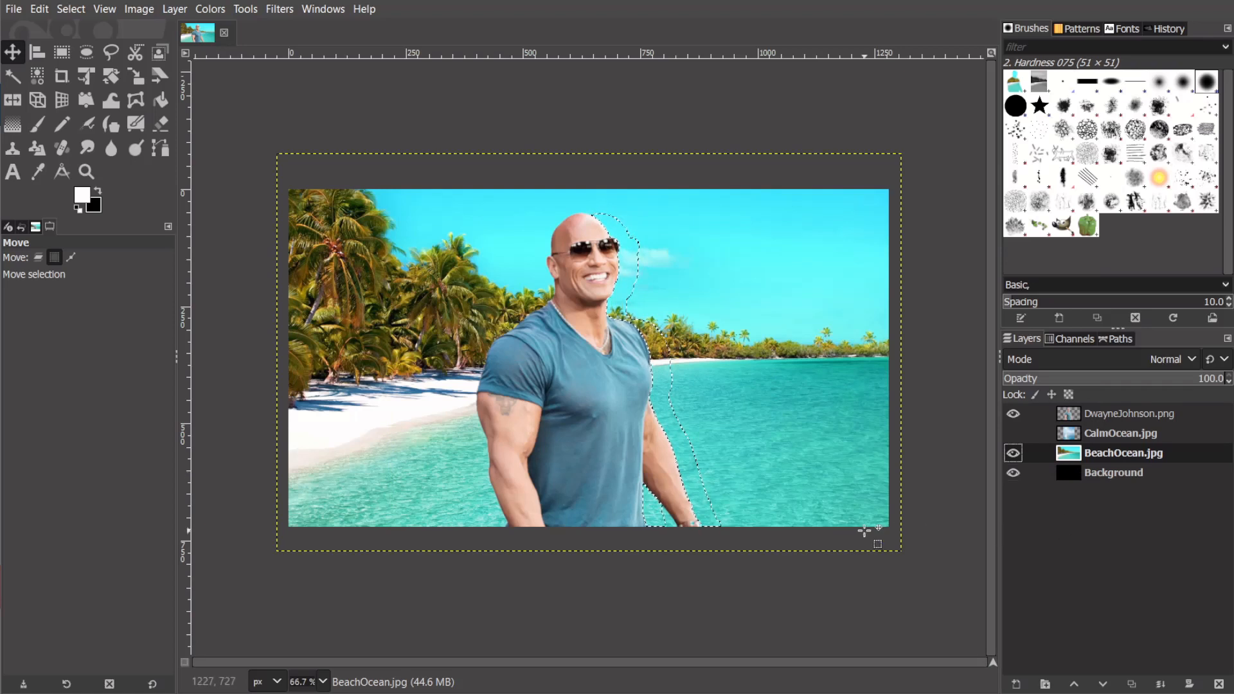
pyautogui.hotkey('ctrl', 'c')
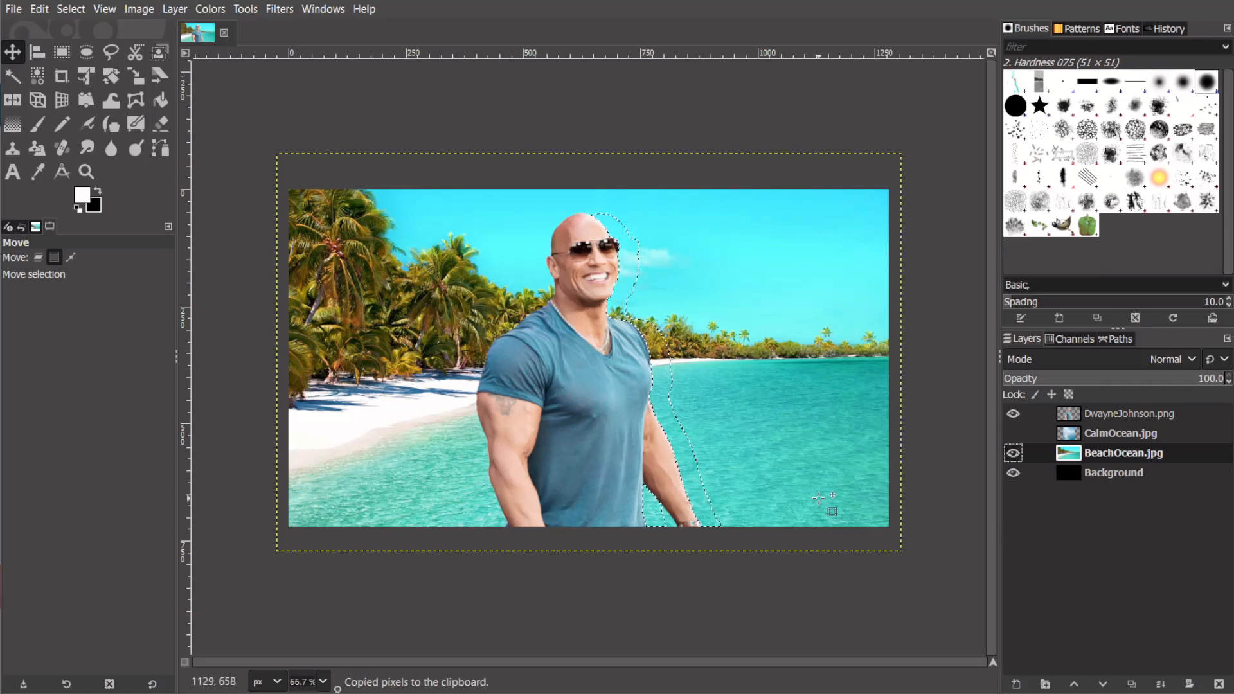
pyautogui.hotkey('ctrl', 'v')
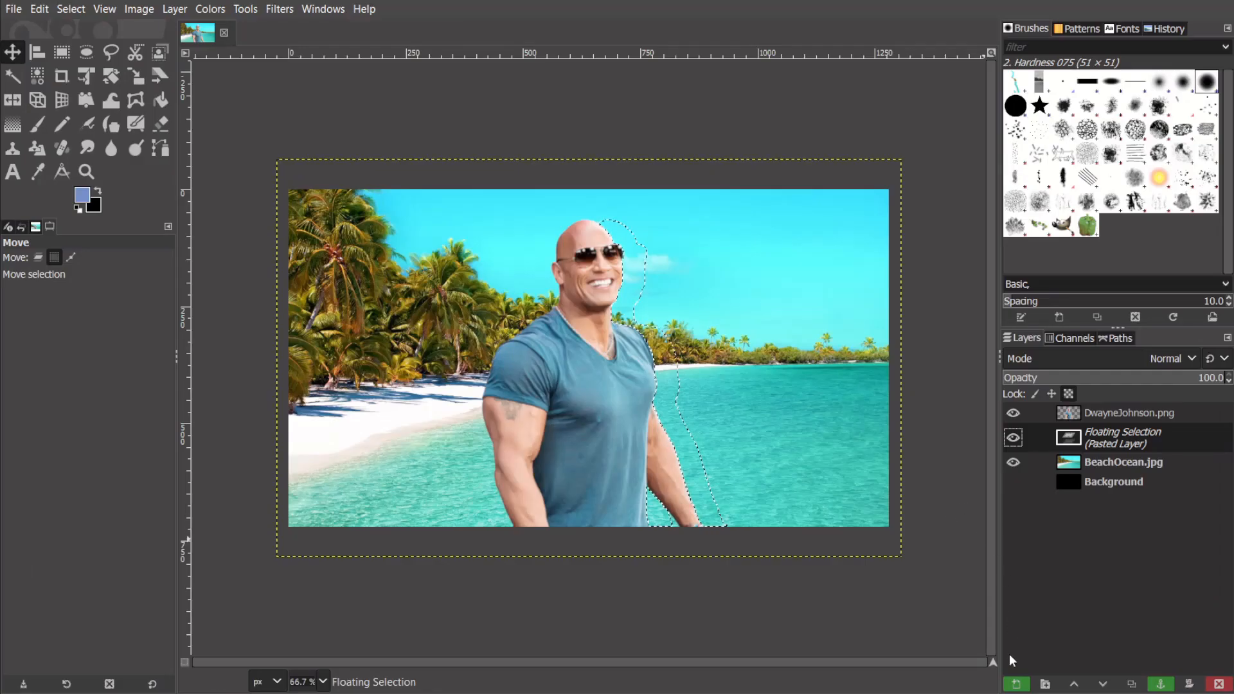
pyautogui.click(1015, 684)
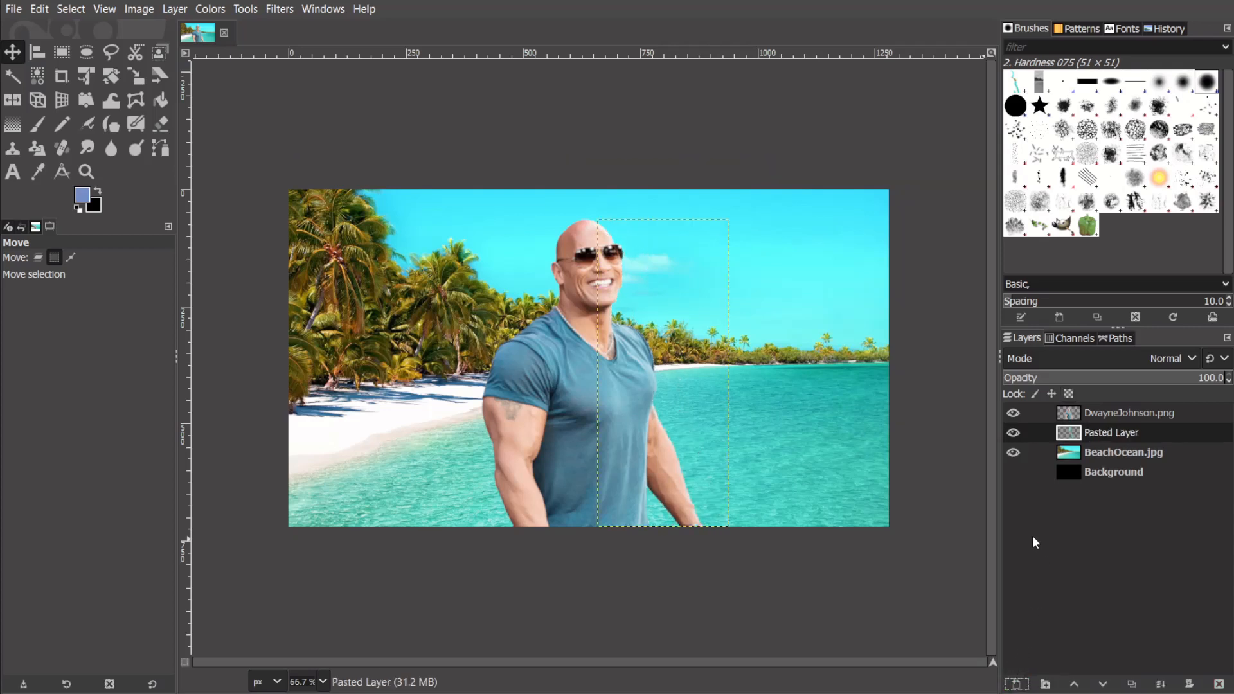
pyautogui.click(1029, 453)
pyautogui.click(1011, 453)
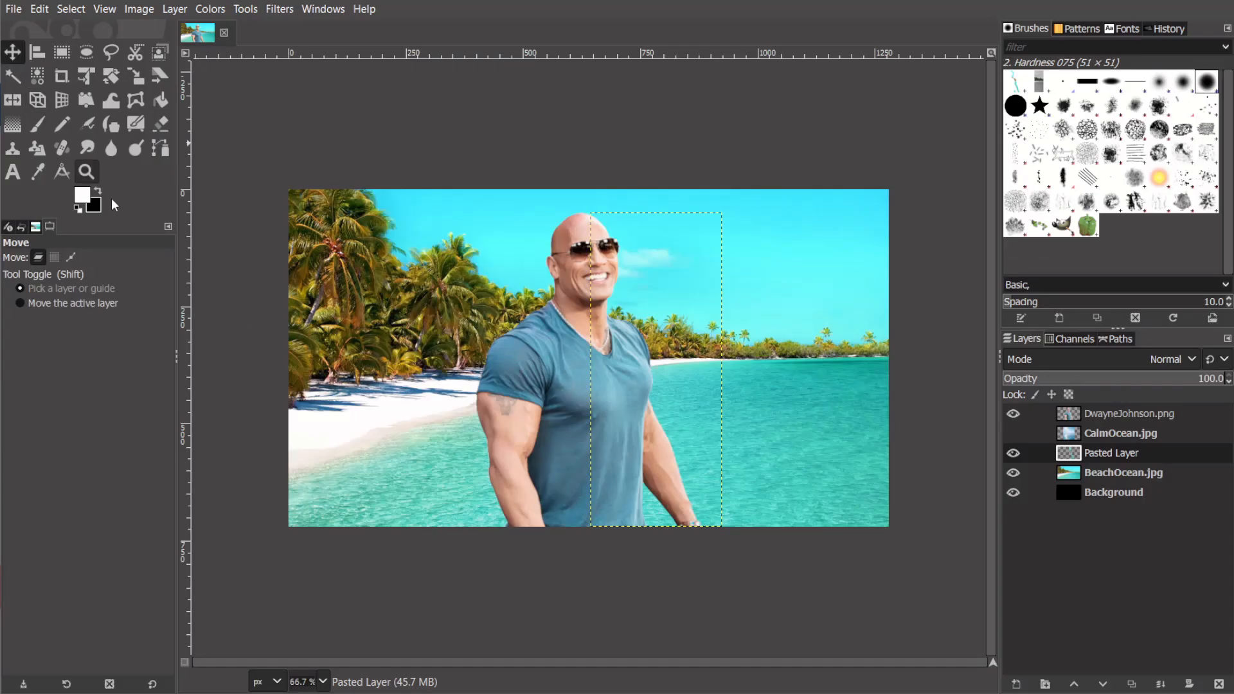
# Step: Switch the Move tool back to layers and move the pasted strip slightly left over the man's edge
pyautogui.click(60, 258)
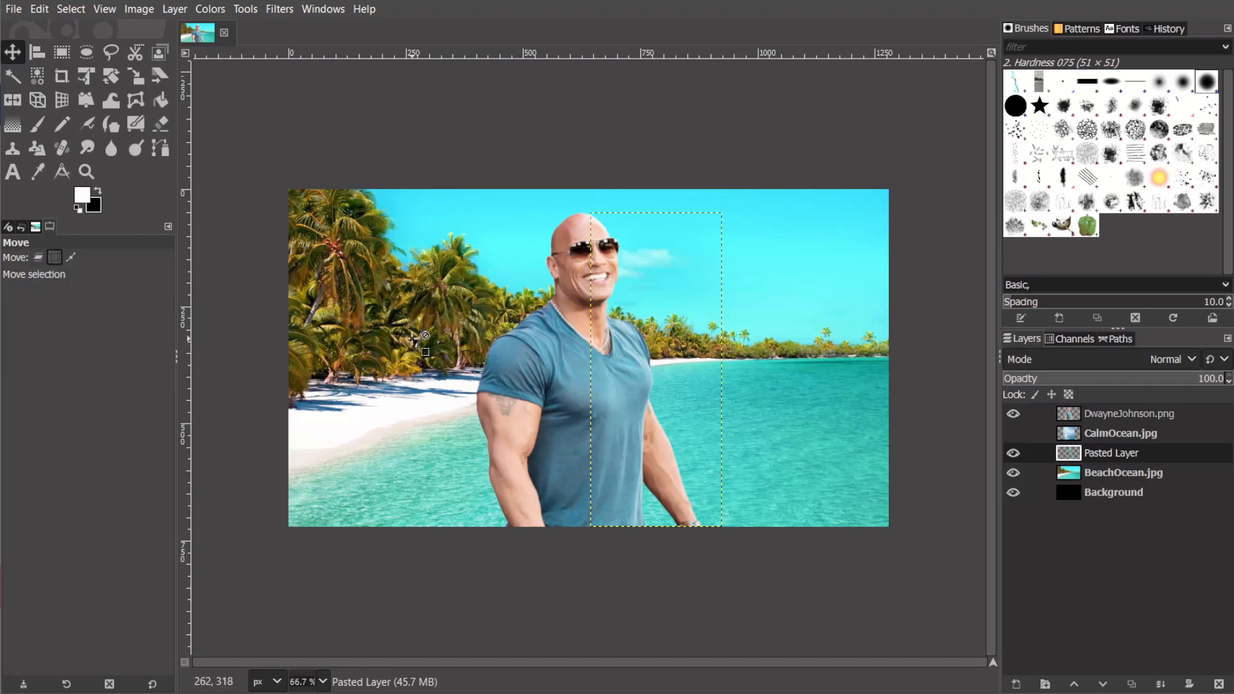
pyautogui.click(37, 257)
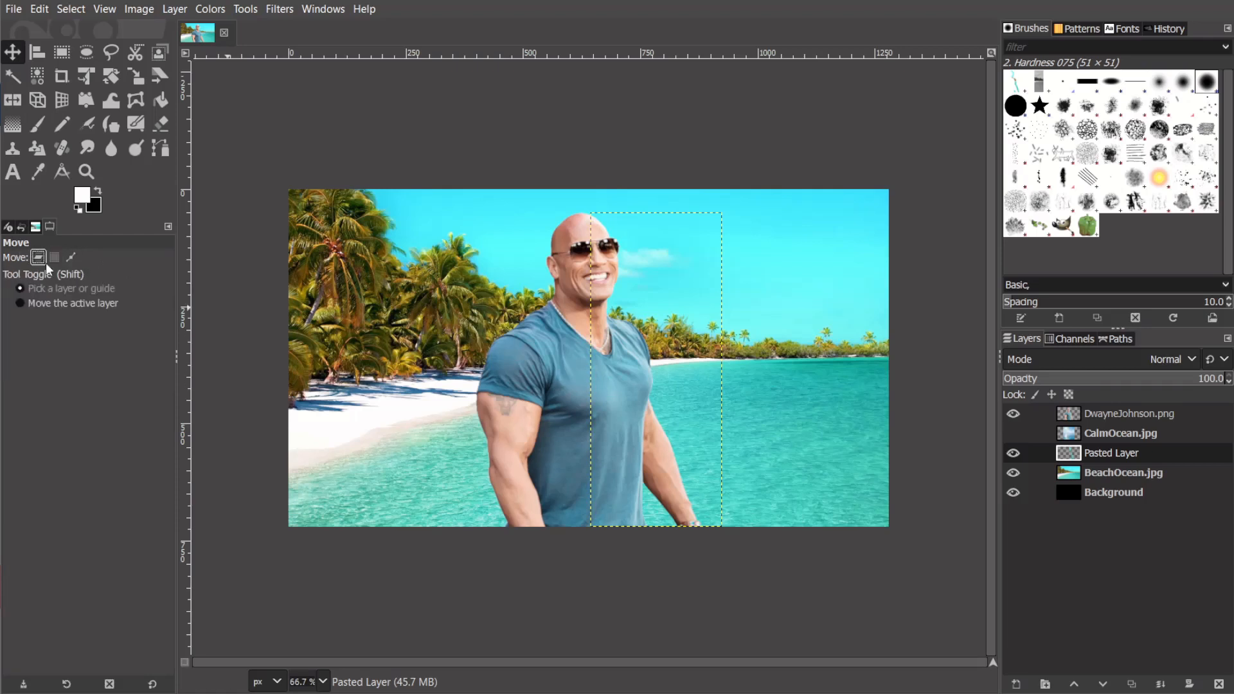
pyautogui.moveTo(669, 389); pyautogui.dragTo(652, 390)
# Step: Raise the pasted layer above DwayneJohnson.png and resize its boundary to the image size
pyautogui.moveTo(1108, 452); pyautogui.dragTo(1108, 411)
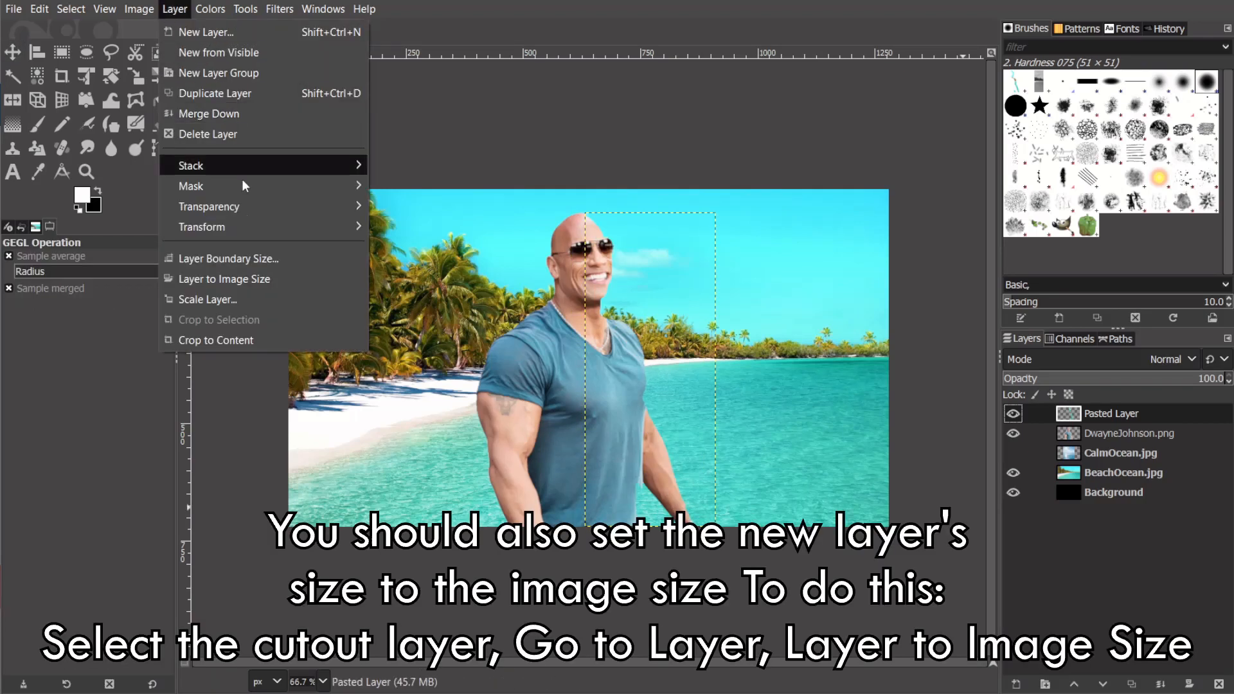
pyautogui.click(221, 279)
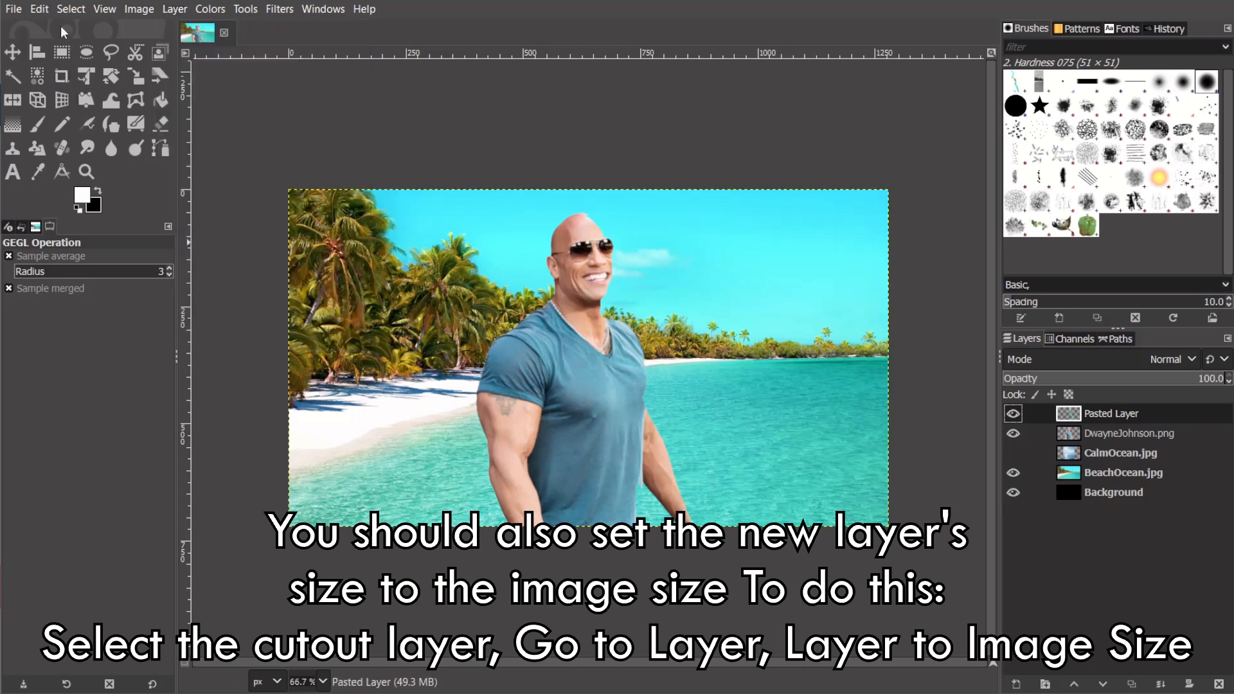
# Step: Apply a Gaussian Blur of size 20.84 in X and Y to the pasted layer
pyautogui.click(279, 9)
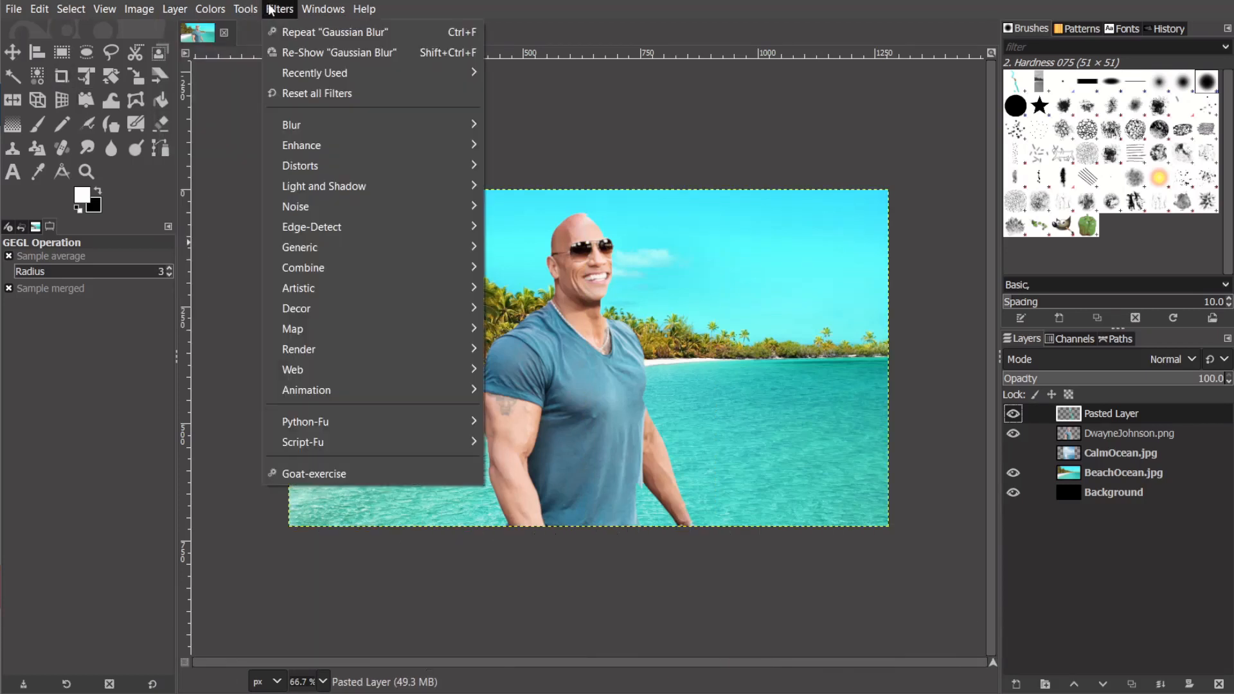
pyautogui.click(303, 52)
pyautogui.moveTo(90, 161); pyautogui.dragTo(55, 207)
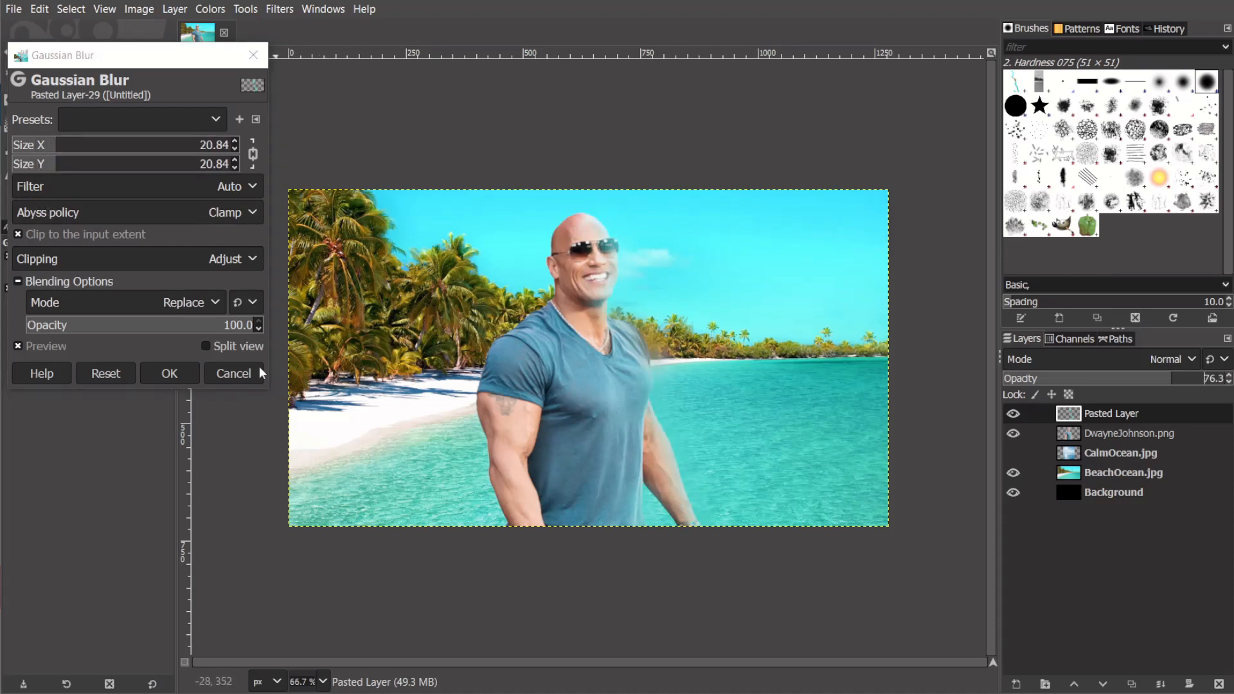
pyautogui.click(169, 374)
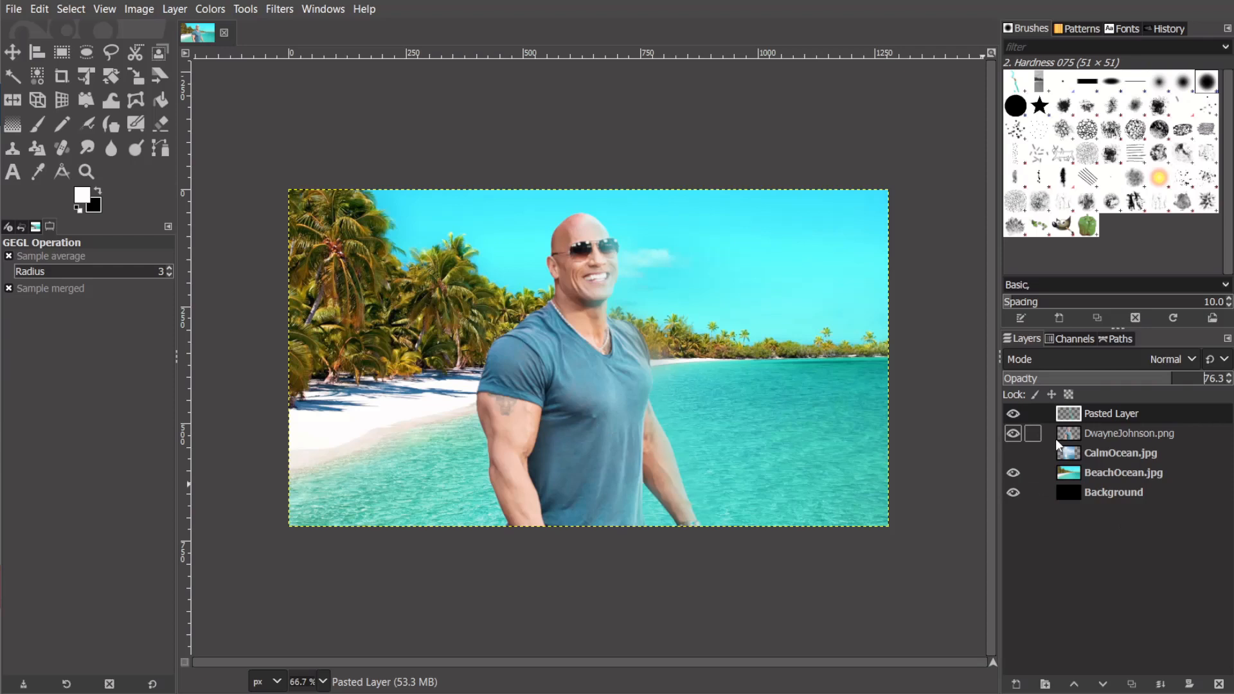
# Step: Set the pasted layer's opacity to 76.3 and toggle its visibility to compare the man's edge with and without it
pyautogui.click(1013, 413)
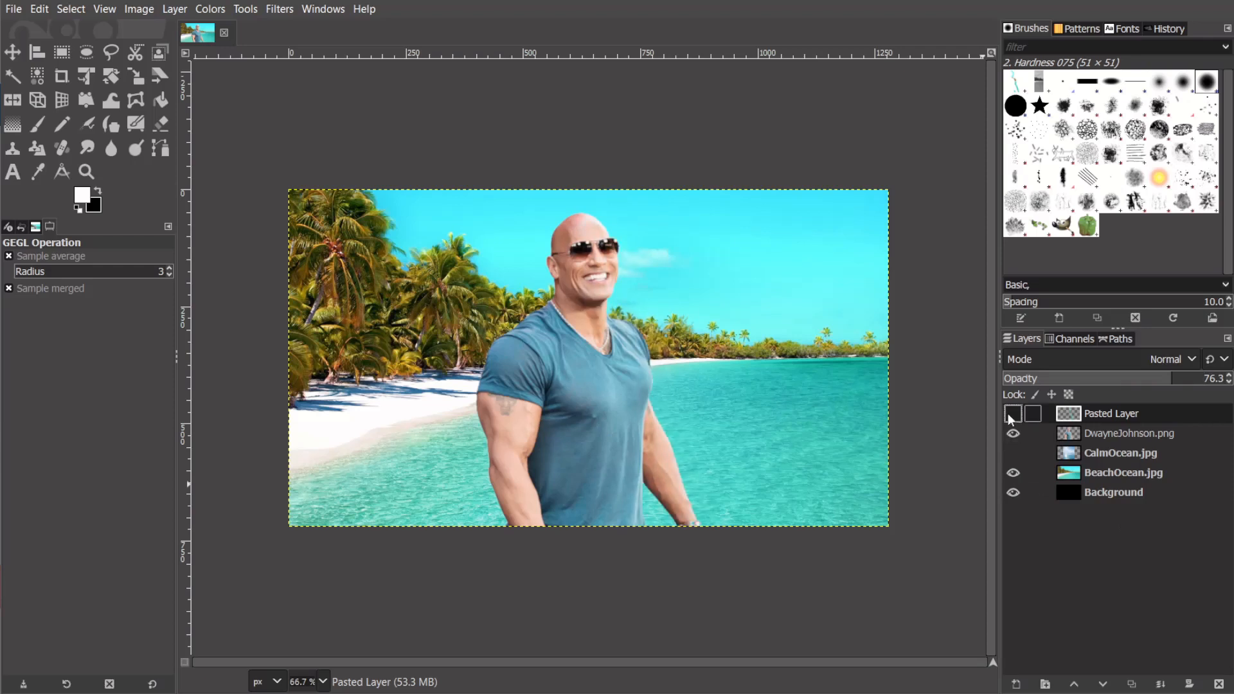
pyautogui.click(1010, 414)
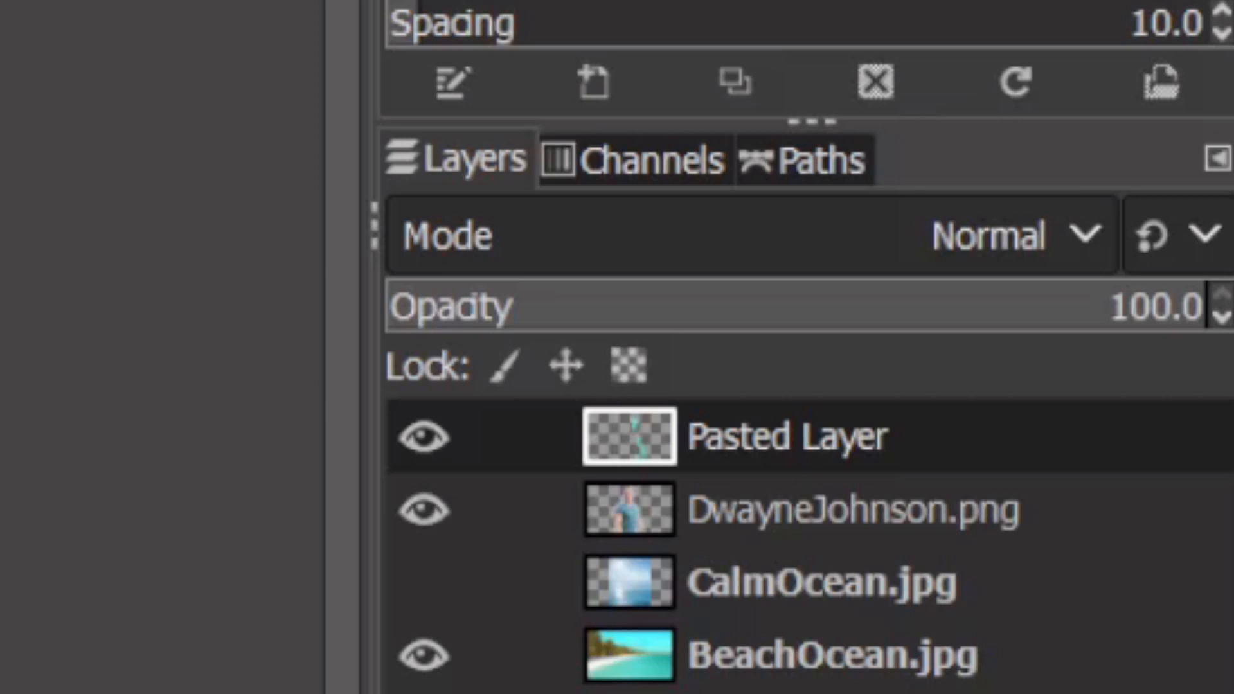
pyautogui.moveTo(967, 308); pyautogui.dragTo(1014, 339)
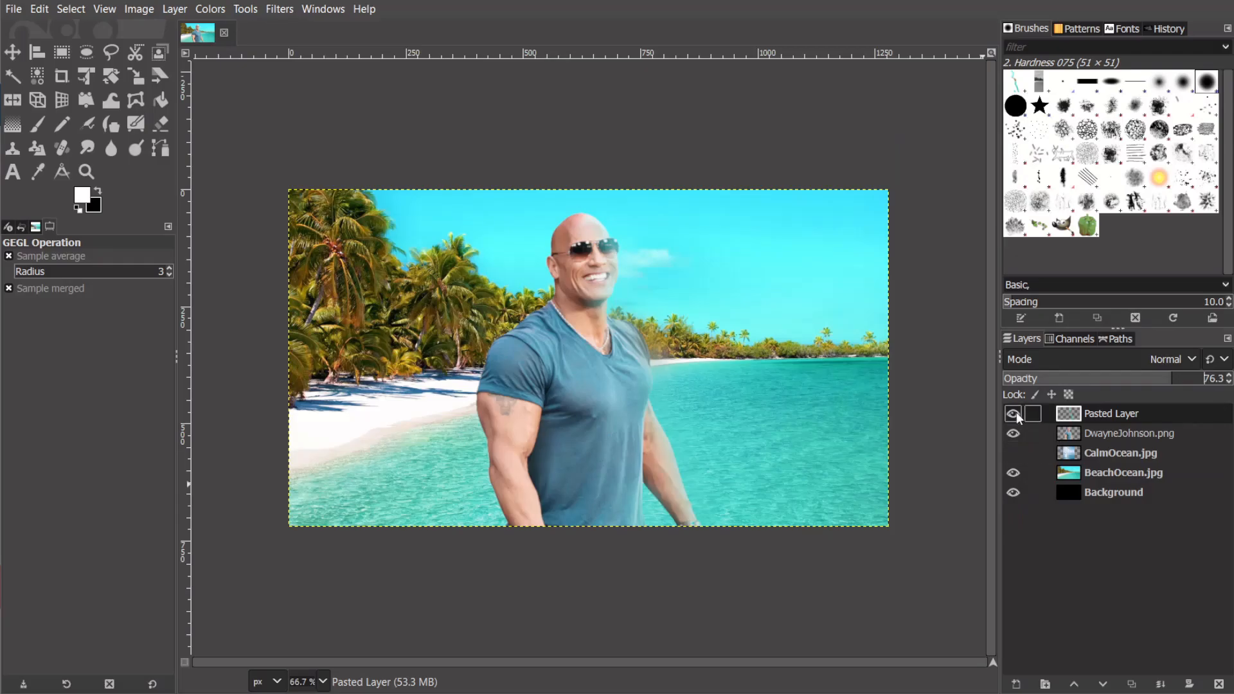
pyautogui.click(1013, 414)
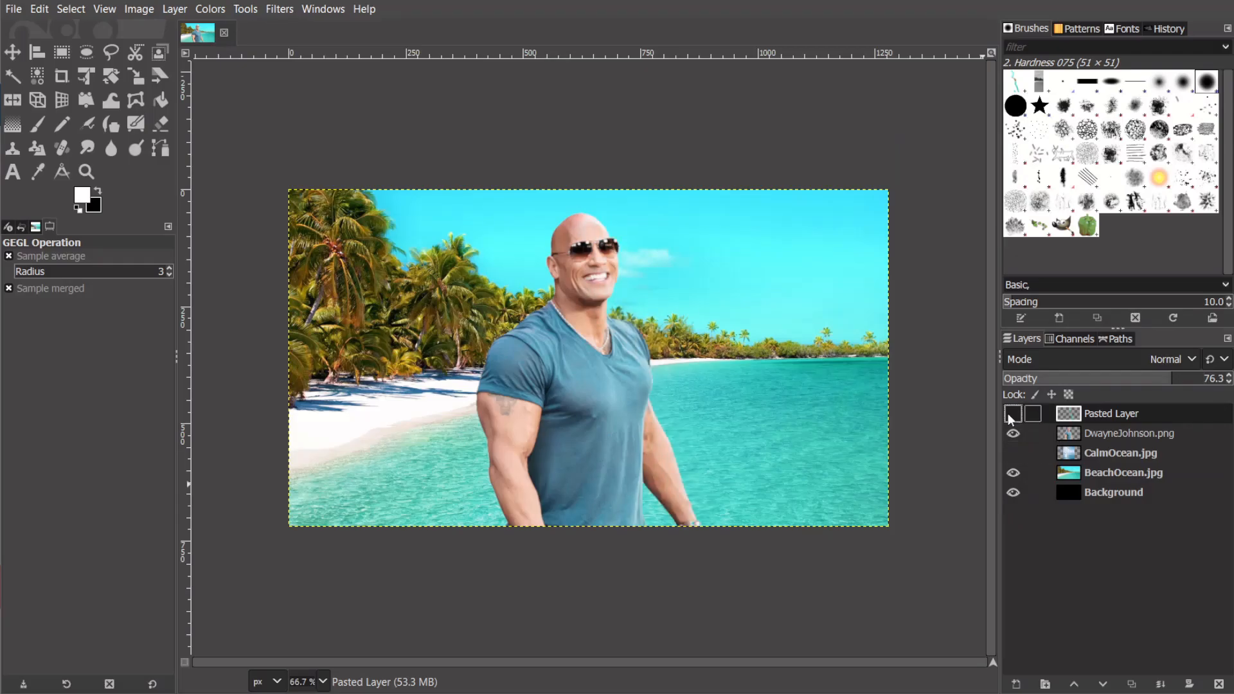
pyautogui.click(1010, 415)
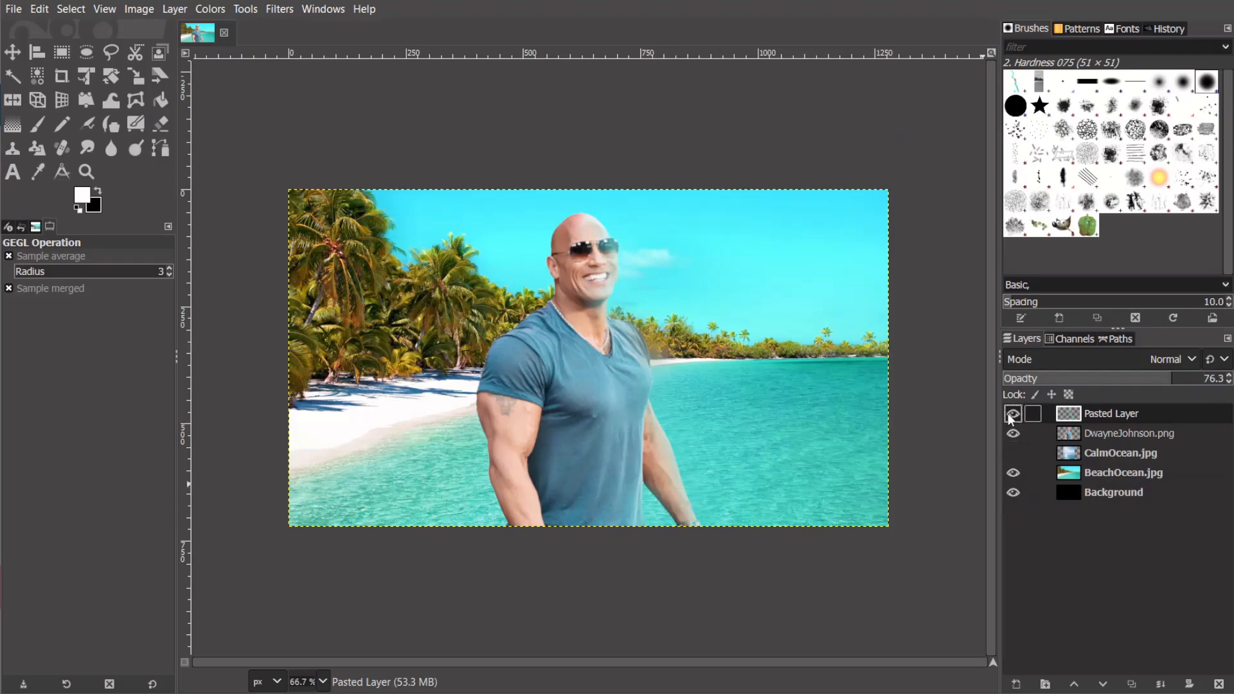
pyautogui.click(1011, 414)
# Step: Start an Exposure adjustment on the pasted layer and set the exposure to 0.988
pyautogui.click(191, 7)
pyautogui.click(261, 169)
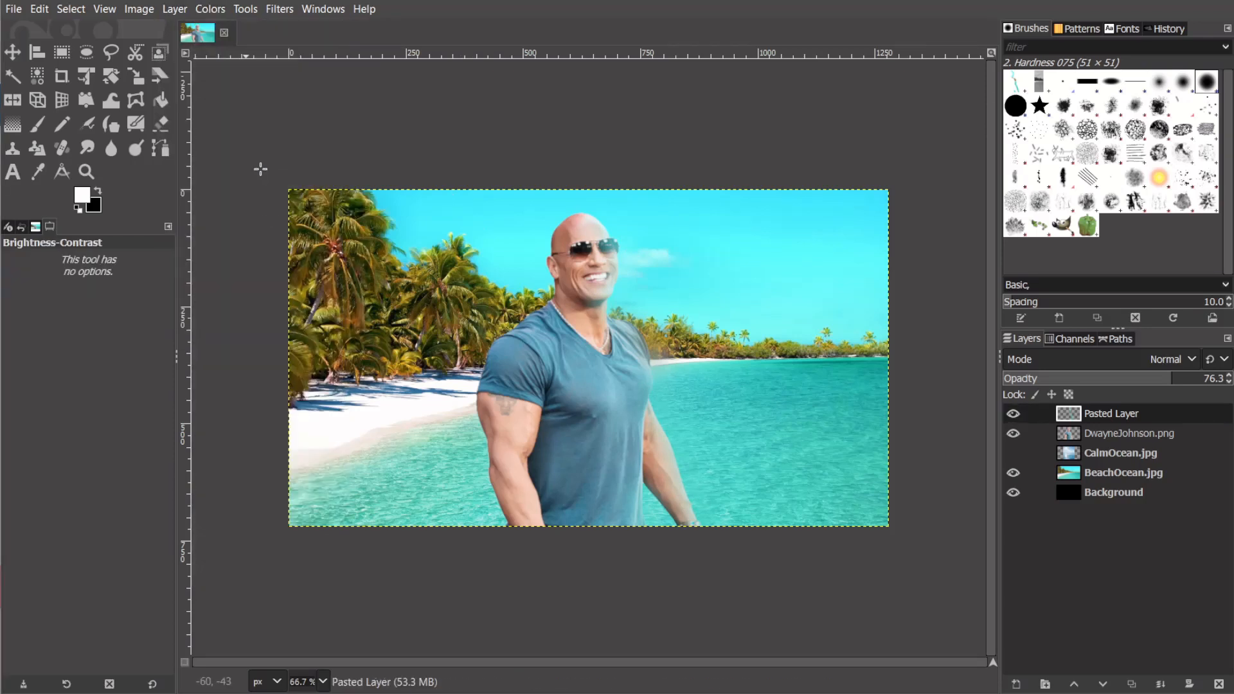
pyautogui.moveTo(347, 457); pyautogui.dragTo(300, 477)
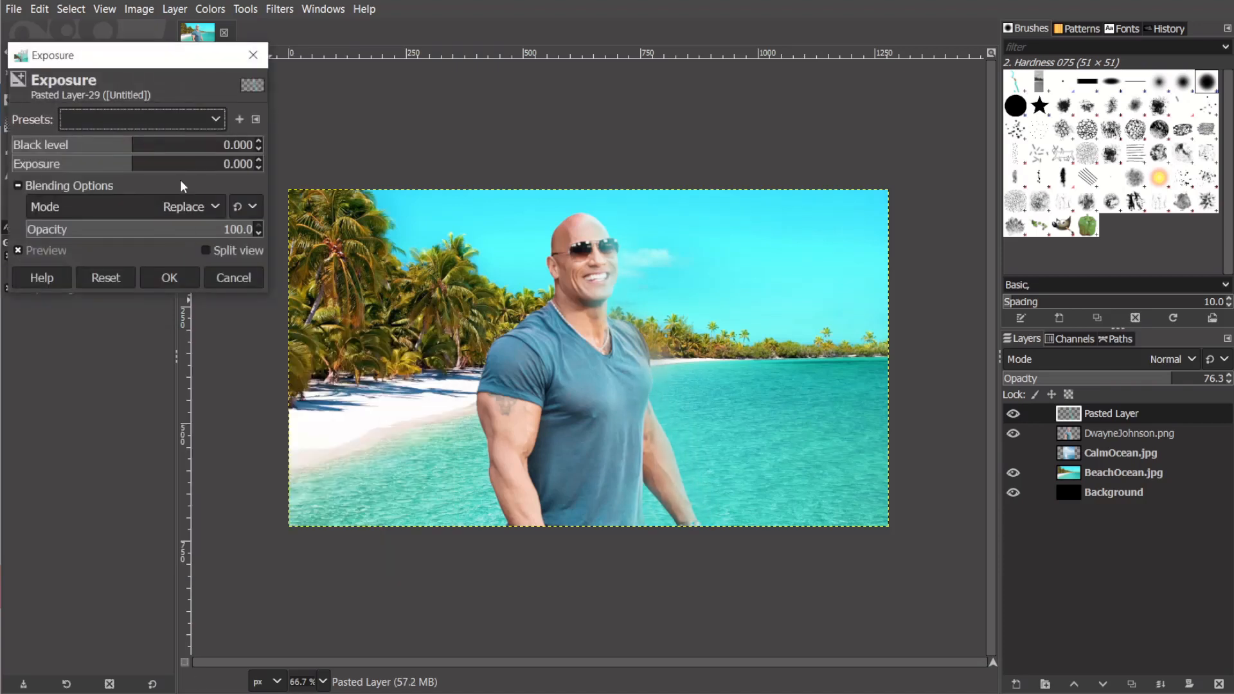
pyautogui.moveTo(157, 169)
pyautogui.mouseDown()
pyautogui.moveTo(194, 179)
pyautogui.moveTo(141, 192)
pyautogui.moveTo(152, 190)
pyautogui.mouseUp()
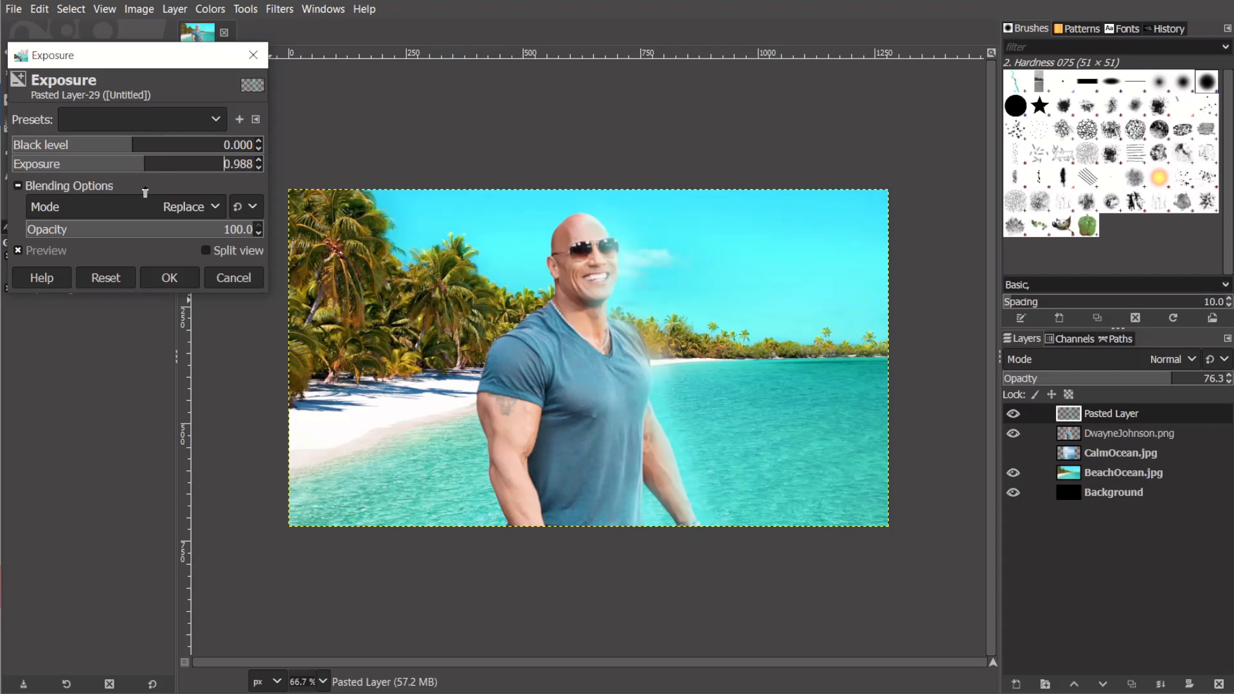
# Step: Lower the pasted layer's opacity to 41.5 and raise the exposure to 2.849
pyautogui.click(1151, 367)
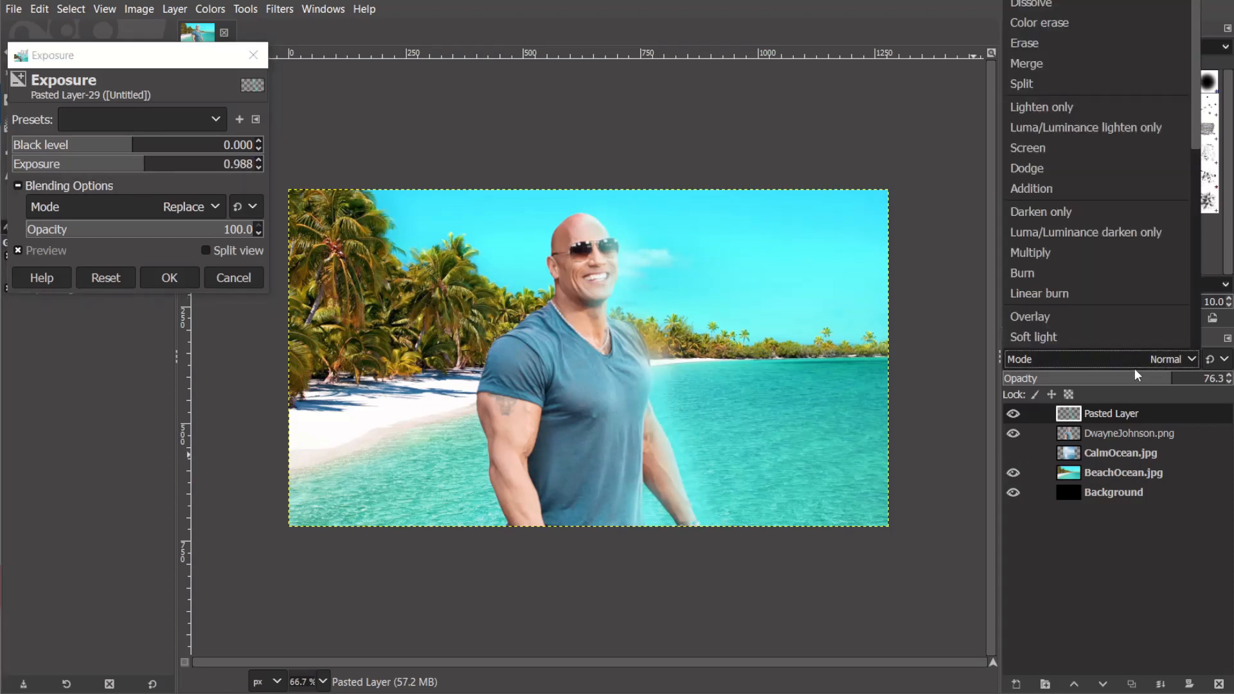
pyautogui.click(1135, 375)
pyautogui.moveTo(1157, 385); pyautogui.dragTo(1086, 381)
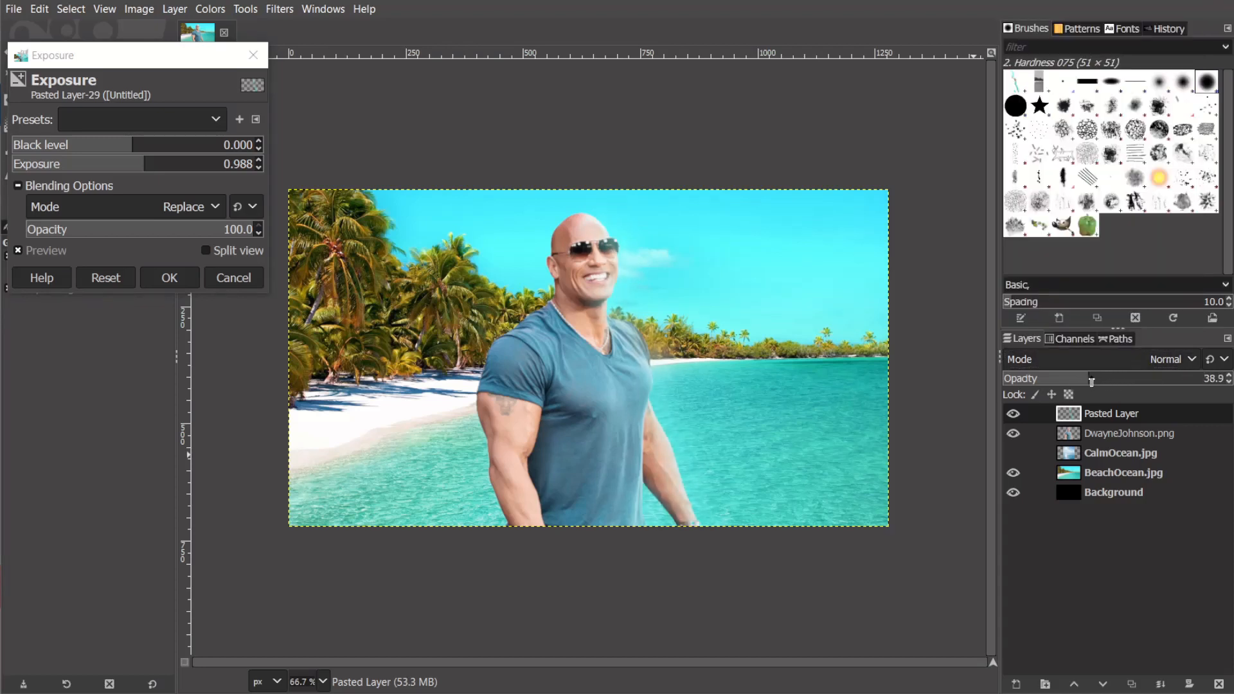
pyautogui.click(169, 156)
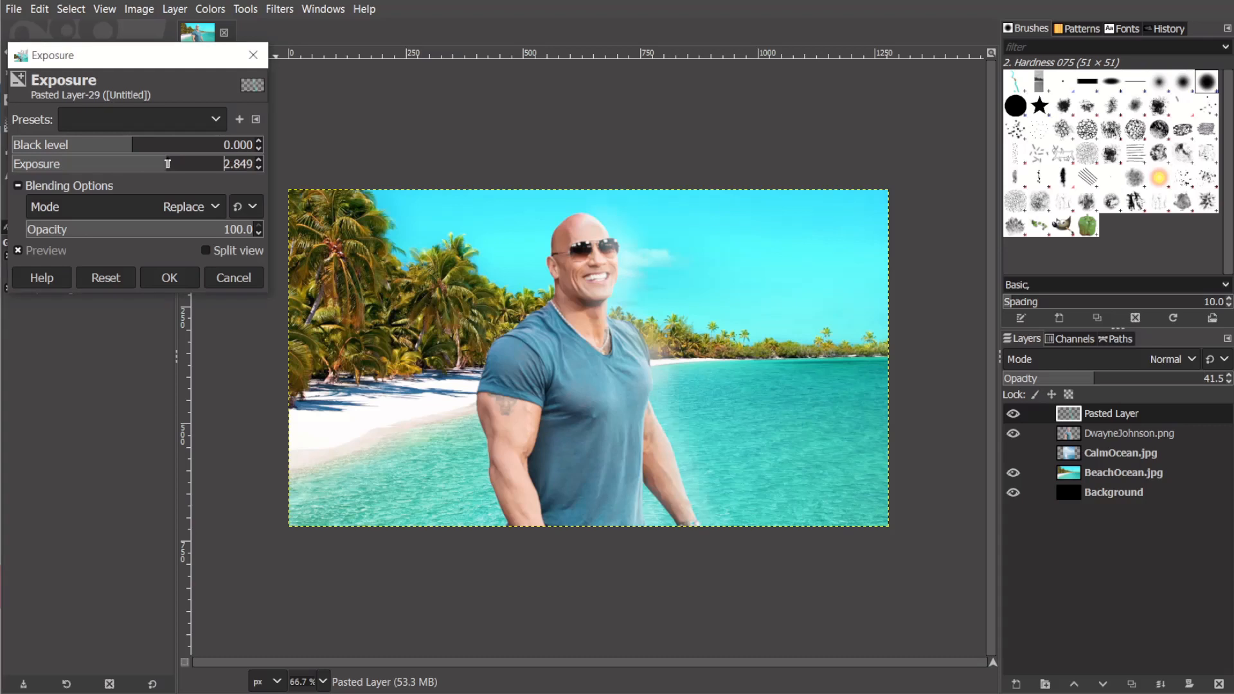